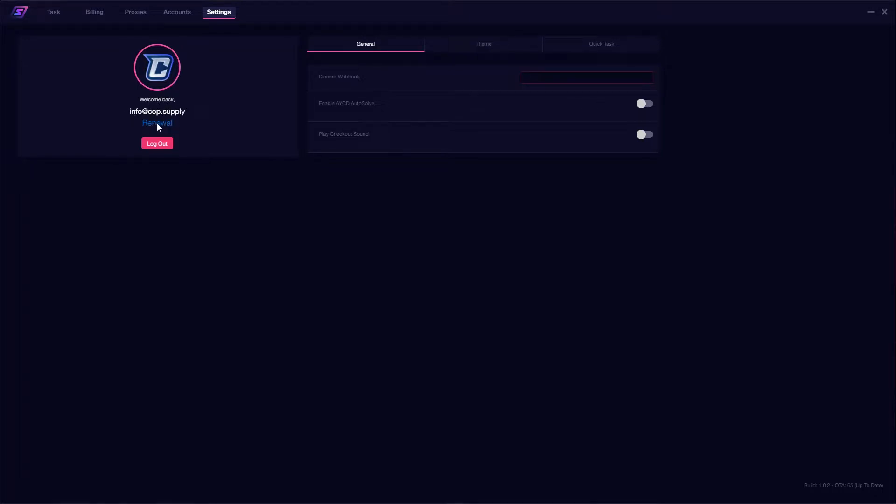
- Browse the settings tabs, then toggle AYCD AutoSolve and the checkout sound on and back off
click(485, 44)
click(572, 43)
click(385, 47)
click(650, 105)
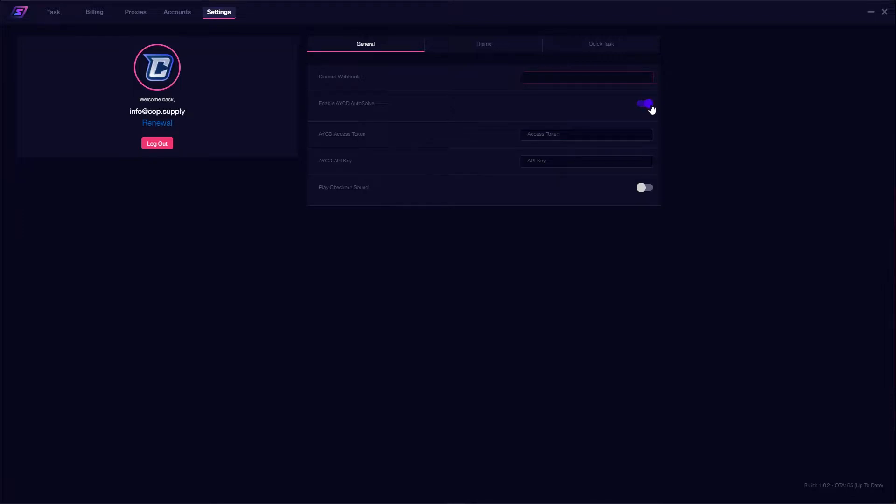
click(650, 106)
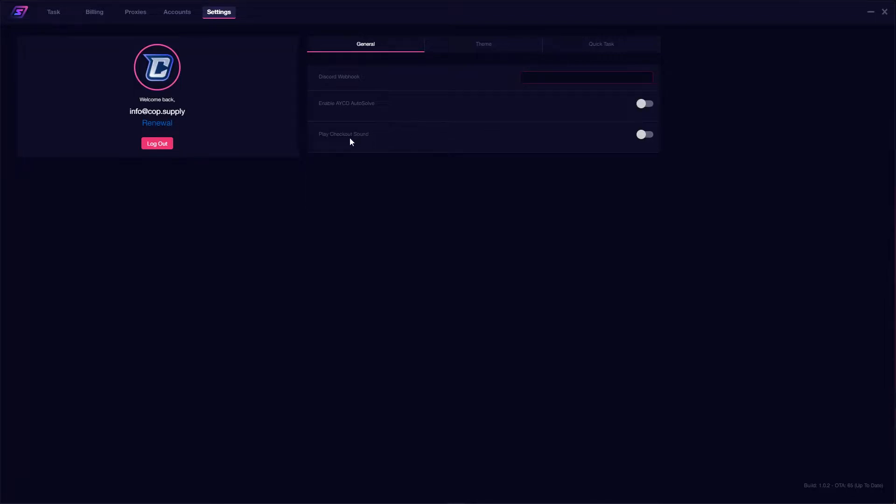
click(648, 136)
click(651, 140)
- In Theme, try a pink hue in the colour picker and view Theme Presets, keeping Default
click(476, 46)
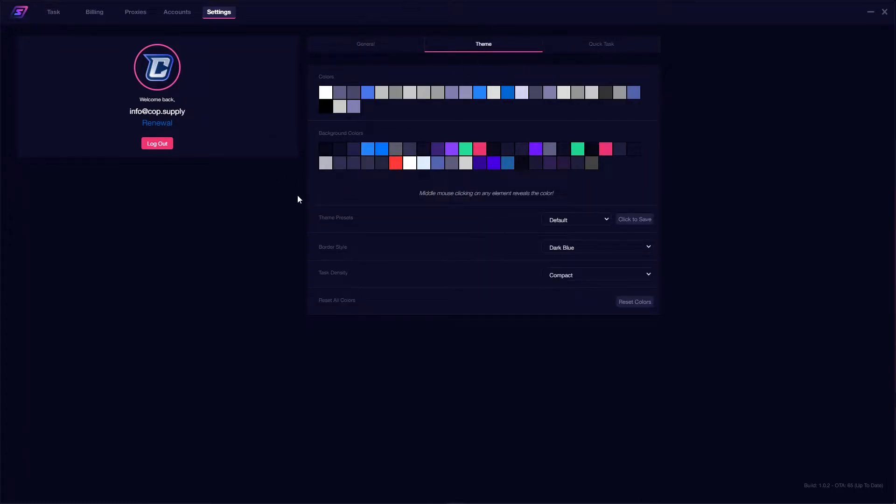
click(372, 94)
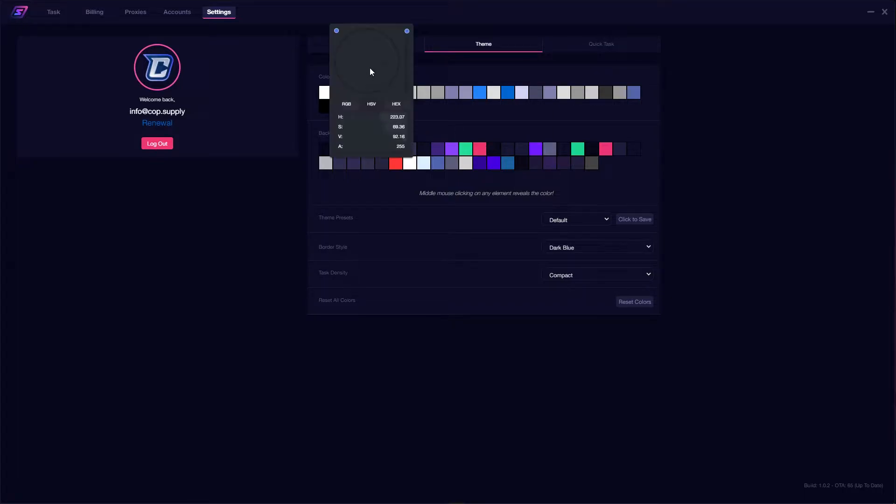
click(386, 84)
click(452, 113)
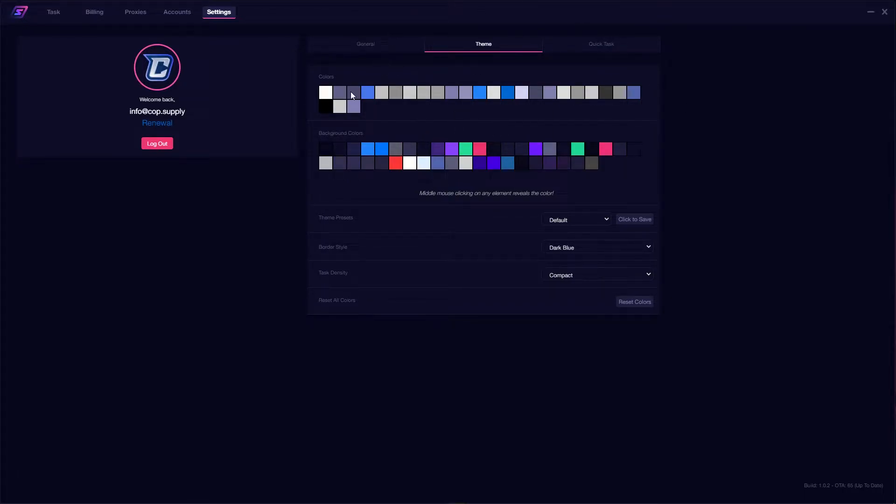
click(570, 219)
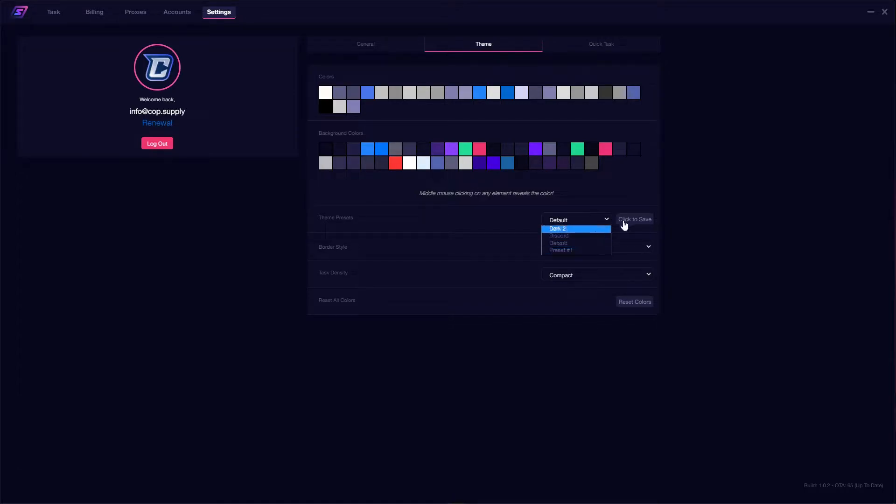
click(742, 190)
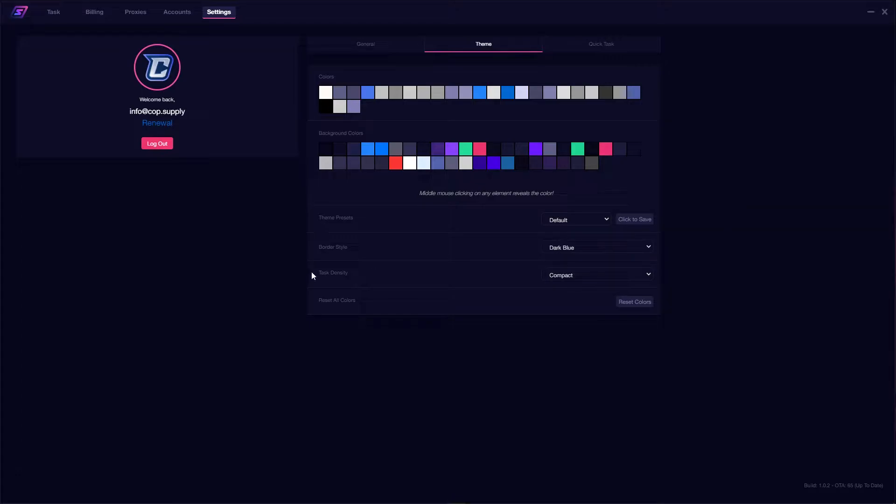
- Try the Light border style, revert to Dark Blue, keep Compact density, then show Quick Task settings
click(562, 252)
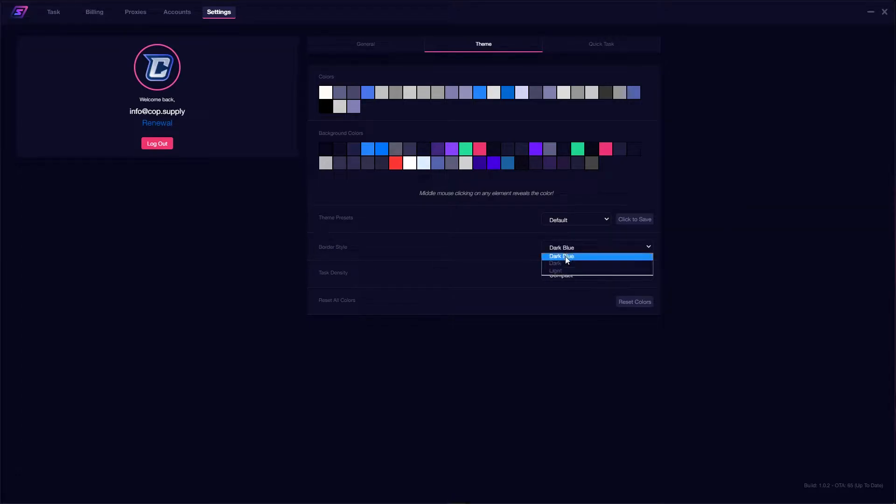
click(565, 271)
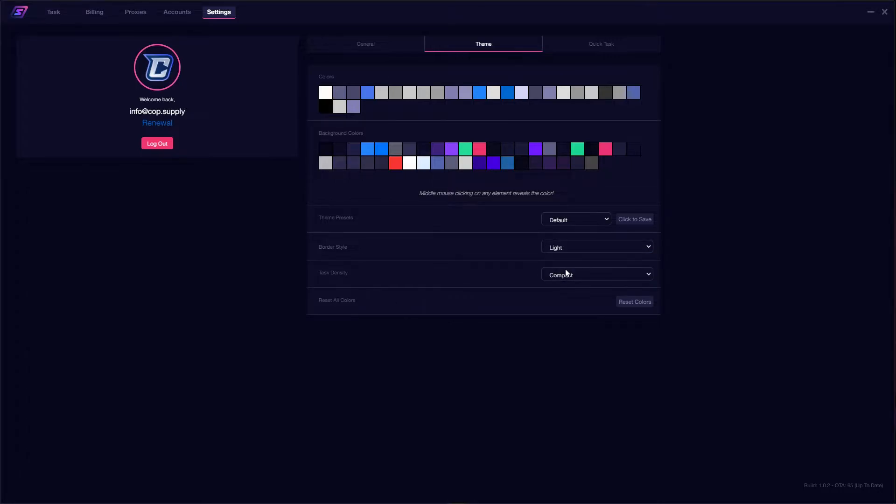
click(576, 247)
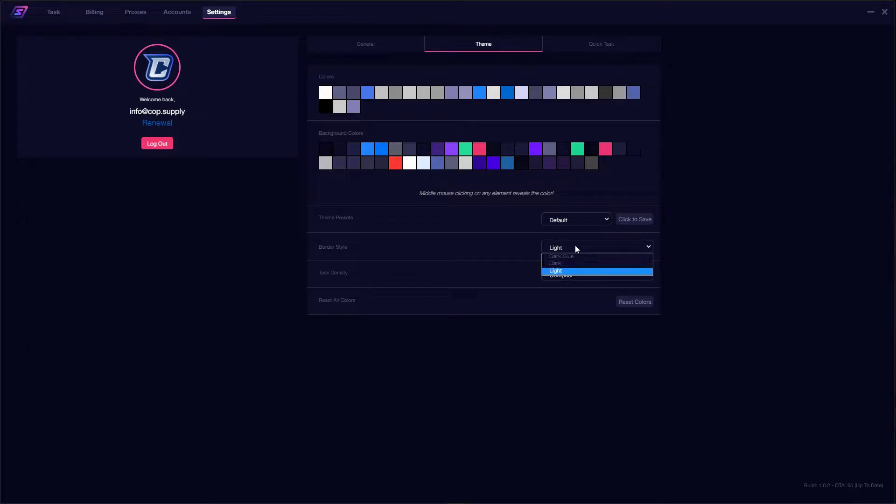
click(574, 257)
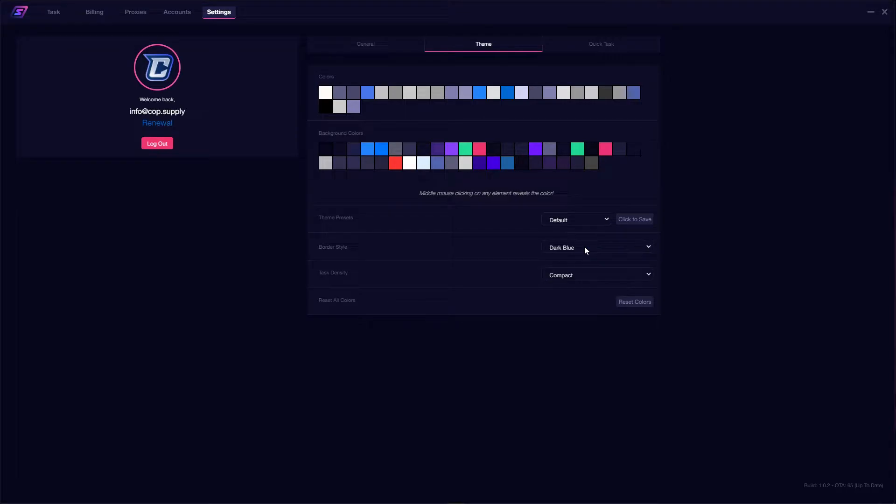
click(586, 276)
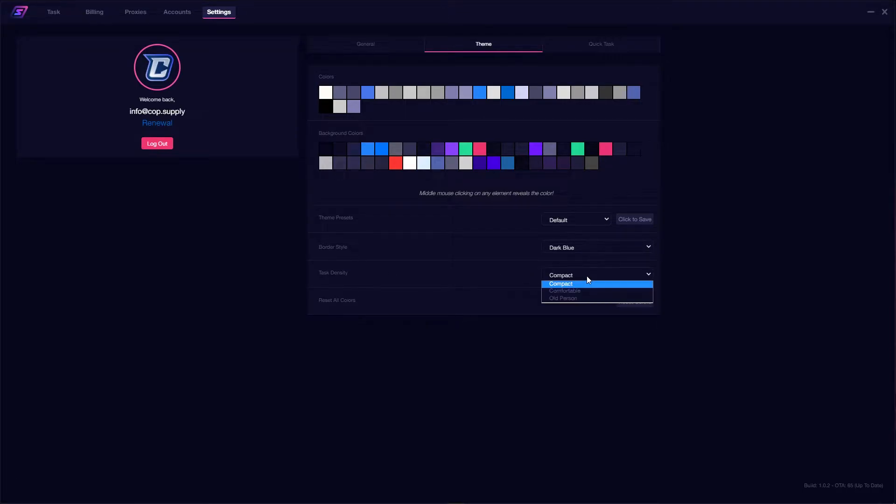
click(531, 285)
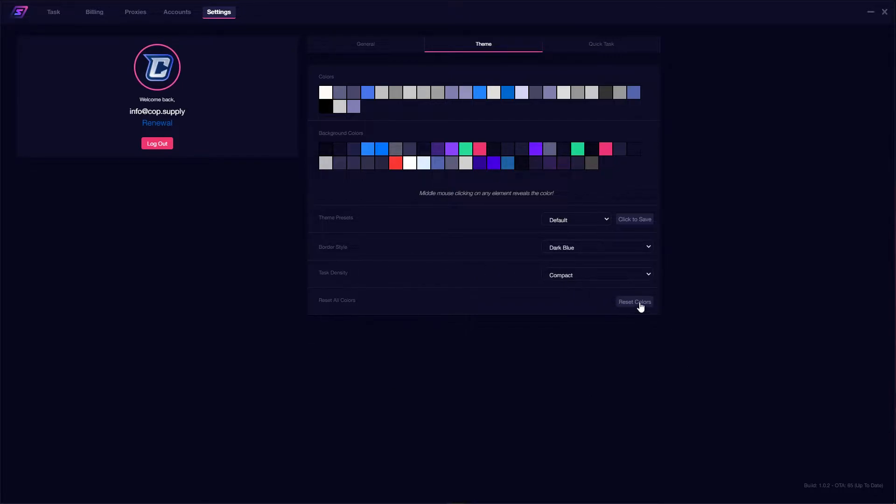
click(598, 44)
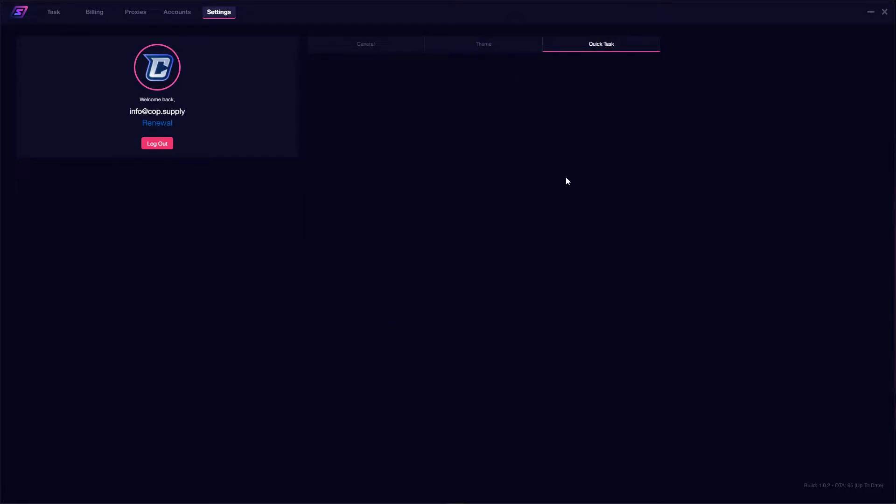
- Start a new account with antibot services hidden and Amazon chosen as the type
click(177, 12)
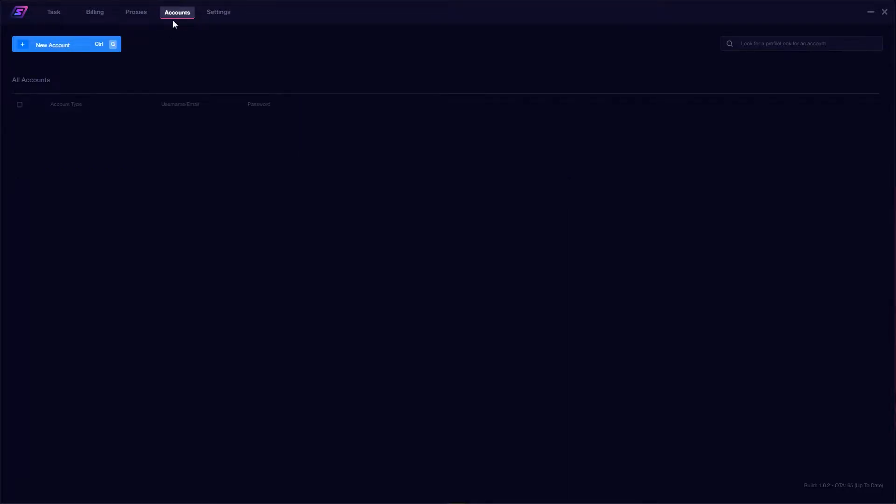
click(66, 49)
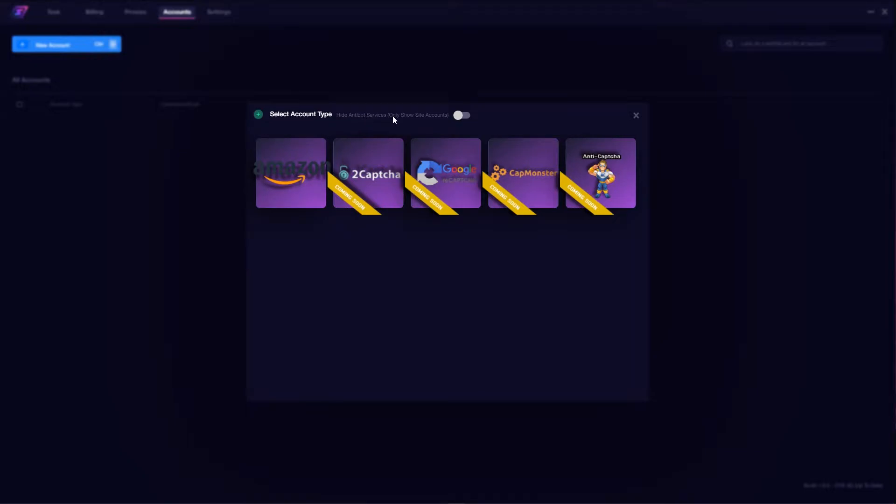
click(461, 118)
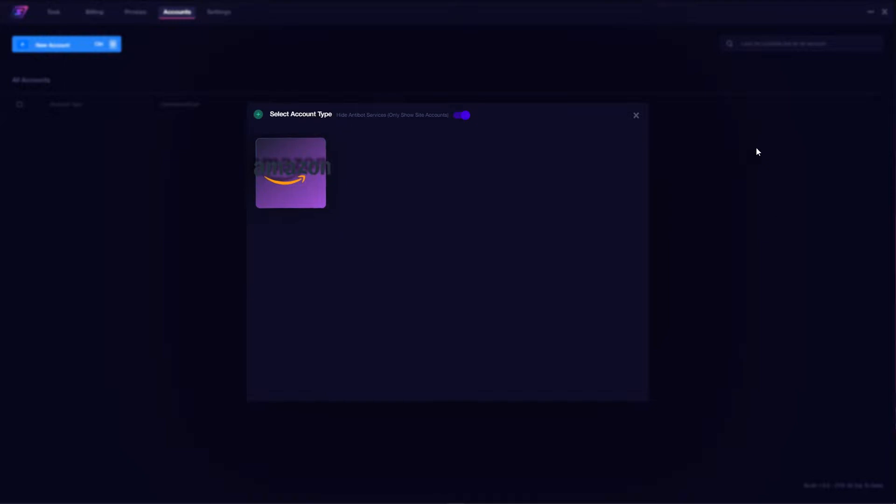
click(305, 180)
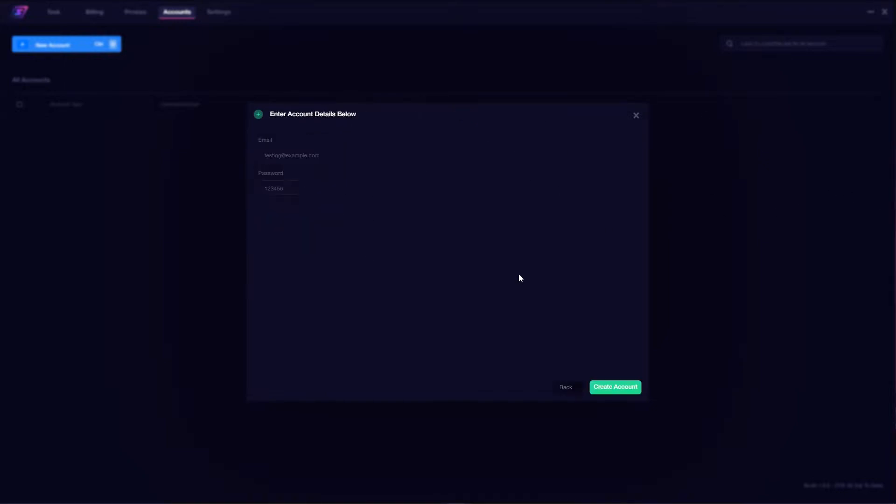
- Enter the account e-mail and password, create the Amazon account, and close the dialog
click(341, 157)
key(Tab)
click(612, 392)
click(635, 115)
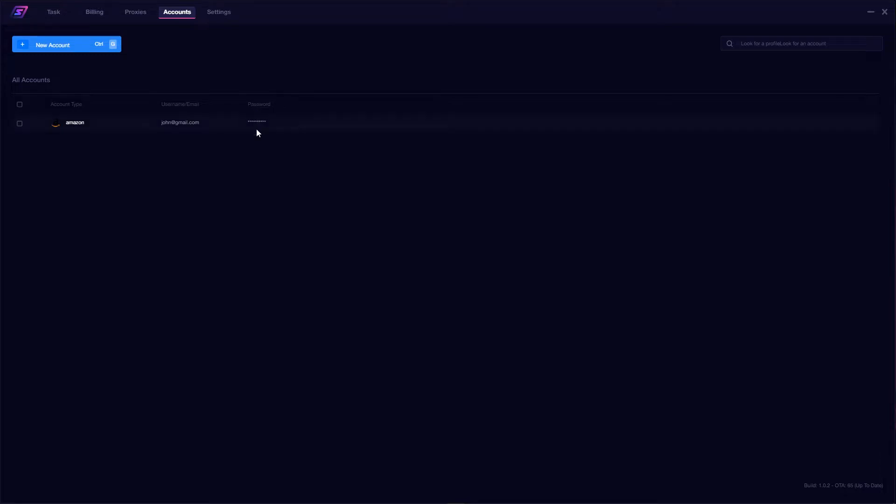
mouse_move(397, 131)
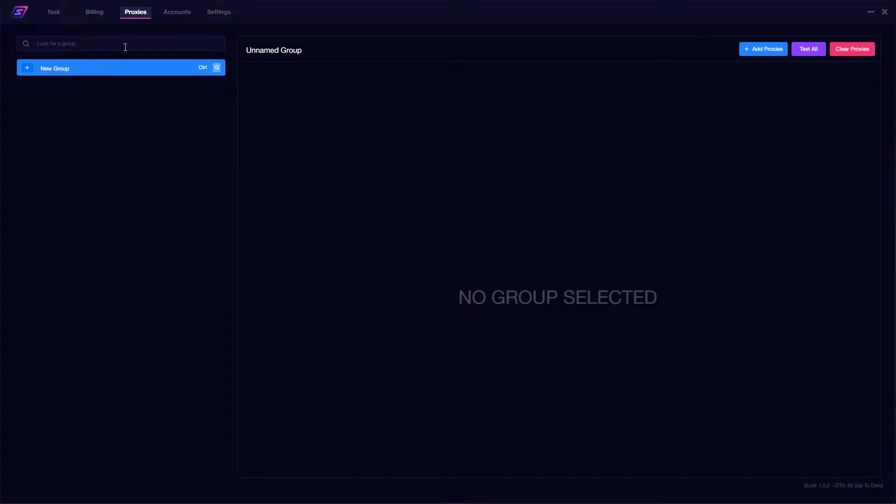
- Add a new proxy group, rename it from the default to 'Video Test Group', and open it
click(56, 69)
triple_click(441, 224)
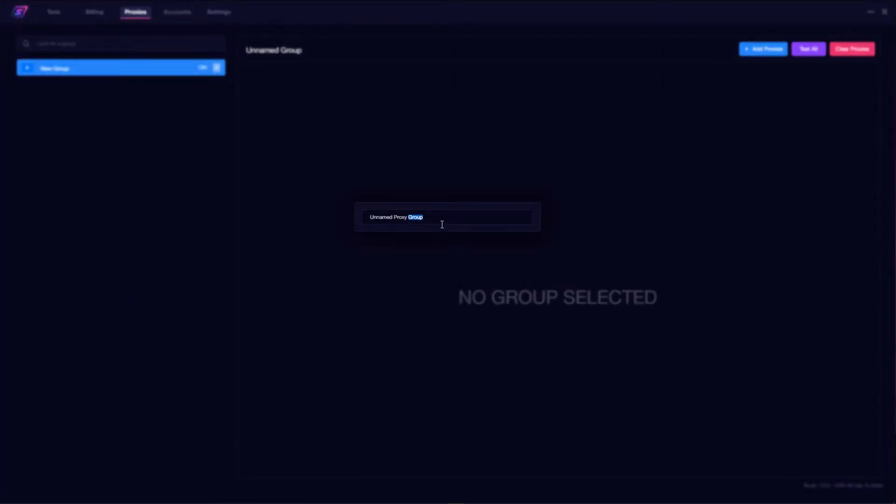
text(Video Test Group)
key(Return)
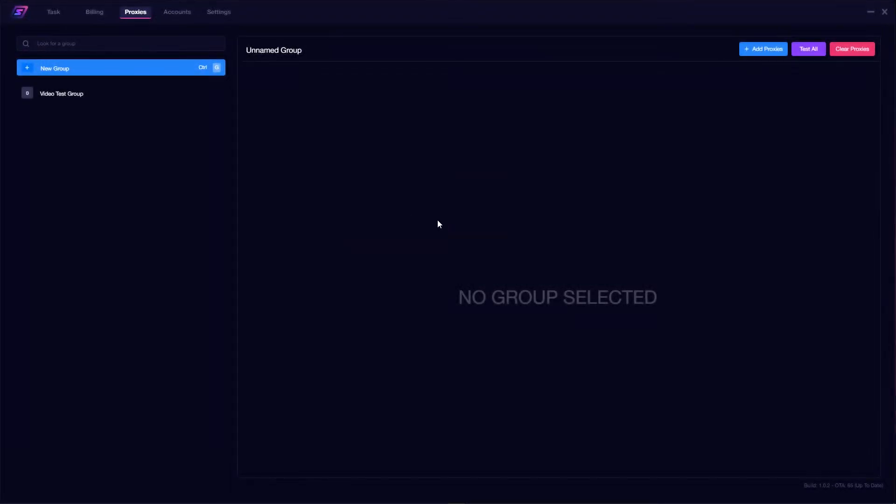
click(55, 94)
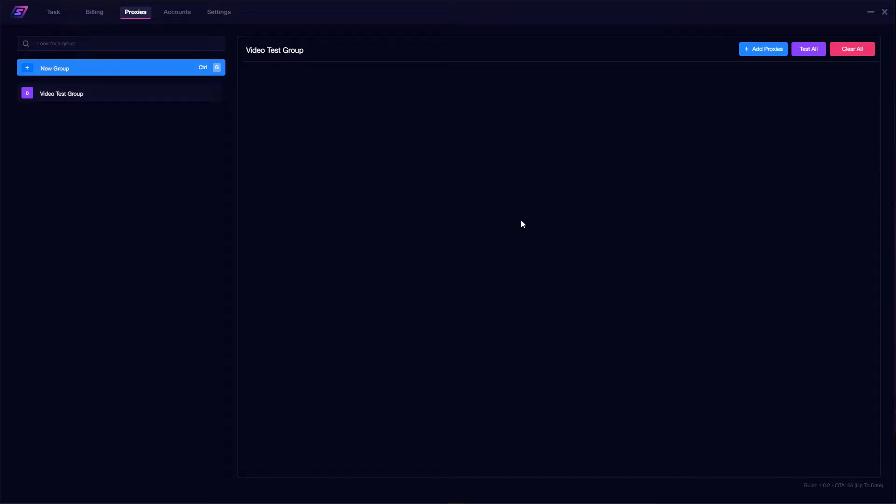
- Paste one proxy into Video Test Group, save it, and test the selected proxy
click(763, 49)
click(494, 189)
click(533, 309)
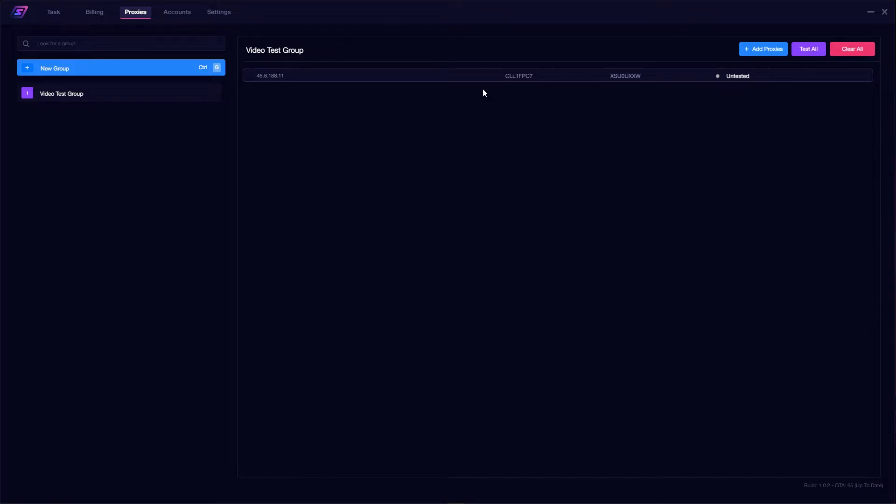
click(606, 74)
click(812, 59)
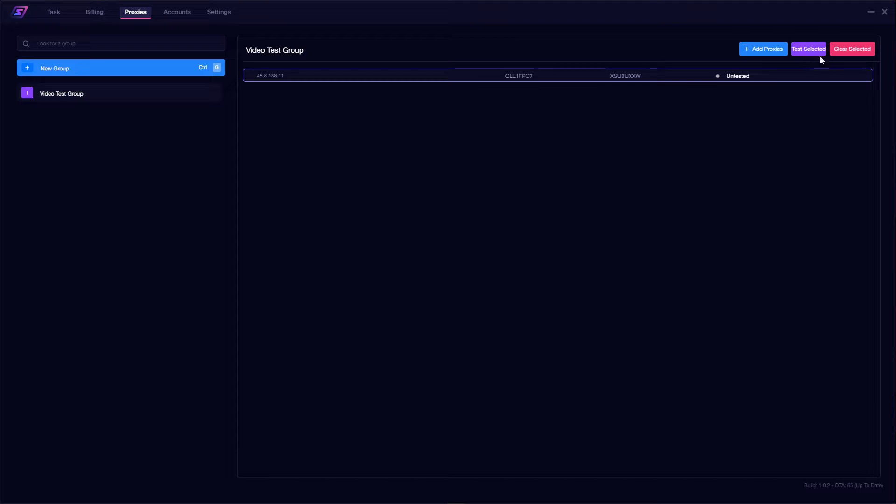
- Go to the Billing page and start a new profile group
right_click(73, 93)
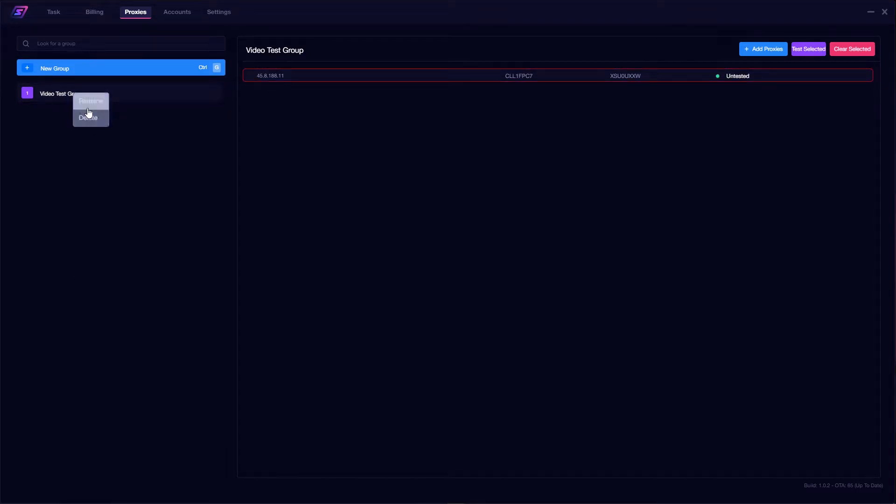
click(98, 15)
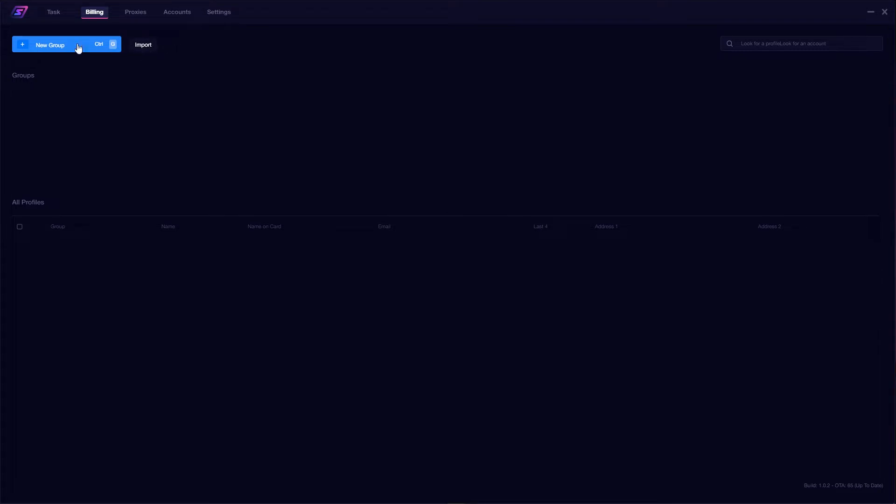
click(53, 50)
- Replace the default name with 'Video Profile Group', confirm it, and open the new group
double_click(443, 222)
key(ctrl+a)
text(Vude)
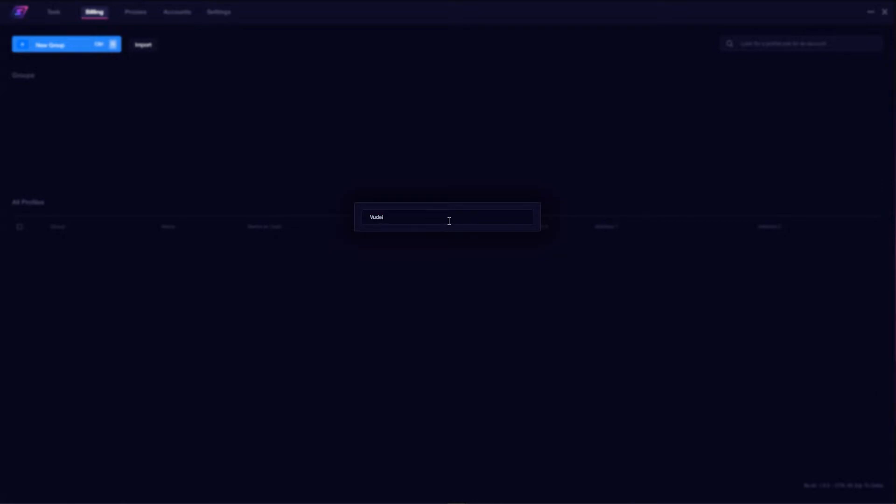
key(BackSpace)
key(BackSpace)
key(BackSpace)
text(ideo POrofile Group)
key(Return)
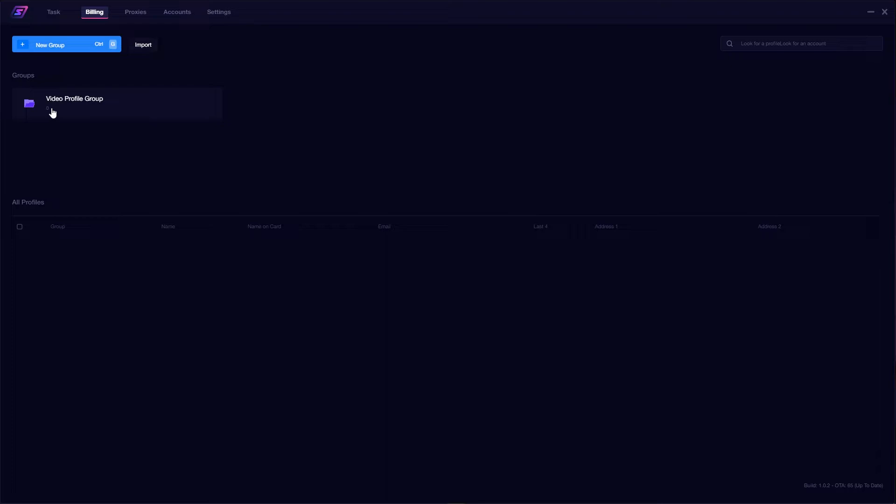
click(70, 113)
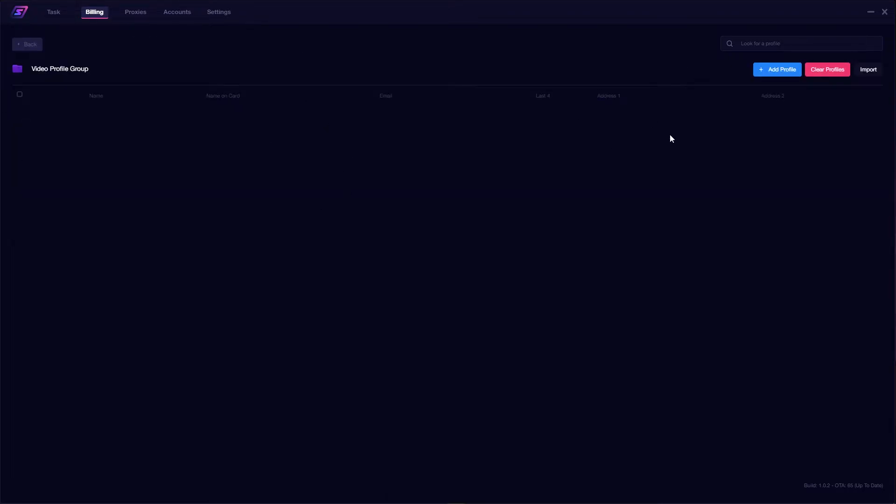
- Create billing profile 'Video Test Profile' with United Kingdom address and card details in Video Profile Group
click(763, 75)
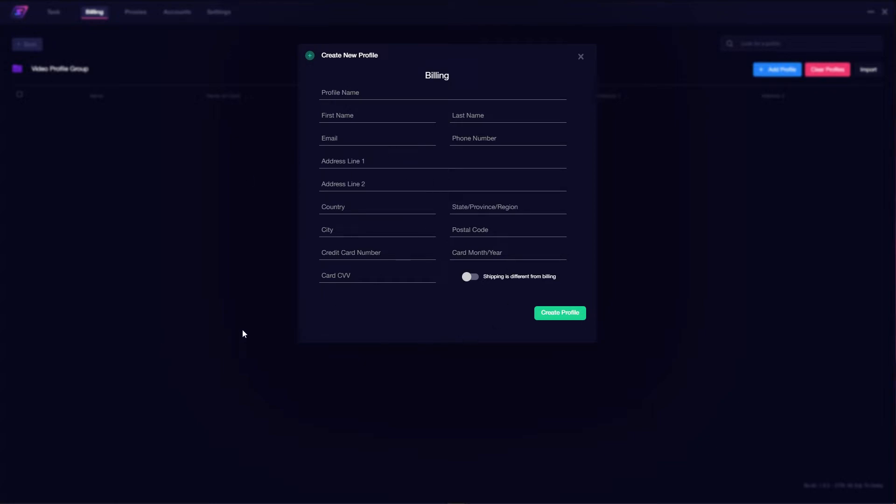
click(468, 279)
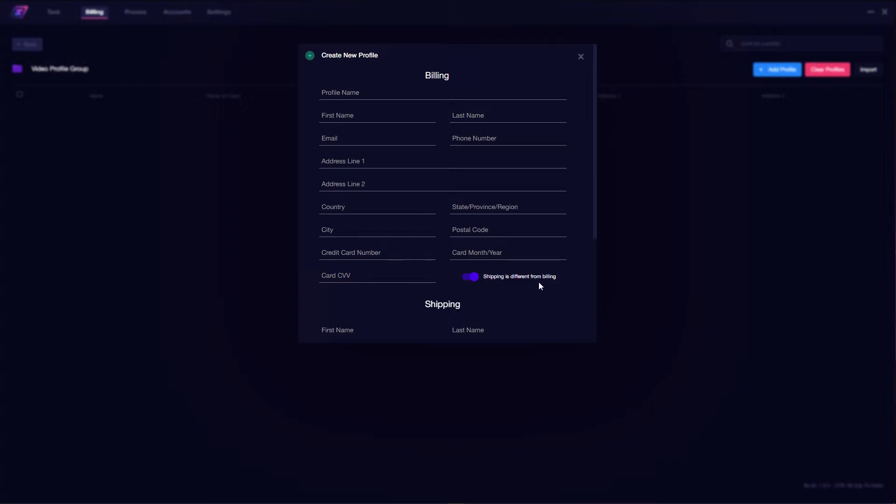
scroll(482, 239, down, 3)
scroll(502, 234, up, 3)
scroll(514, 204, down, 3)
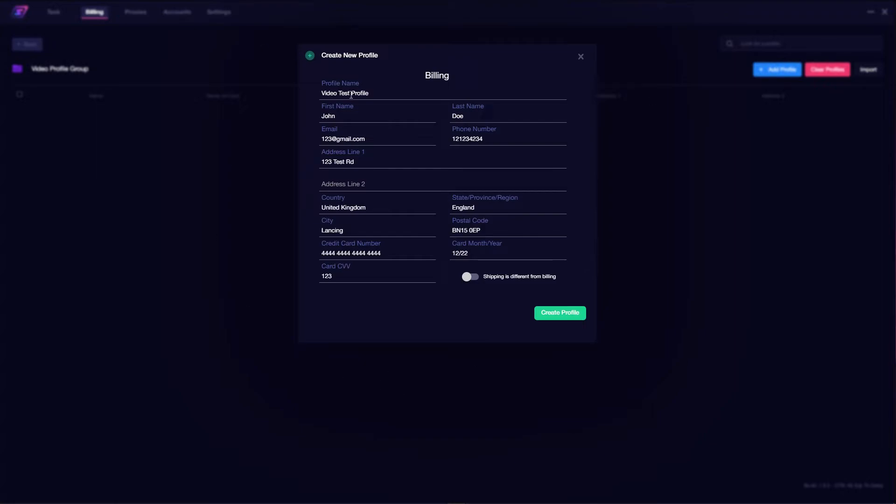
click(551, 317)
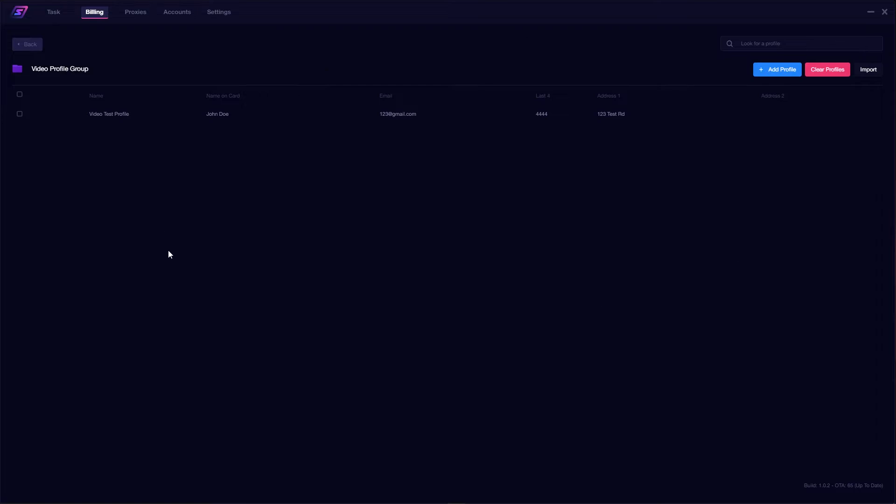
- Return to the profile groups overview, then switch to the Task page
click(33, 47)
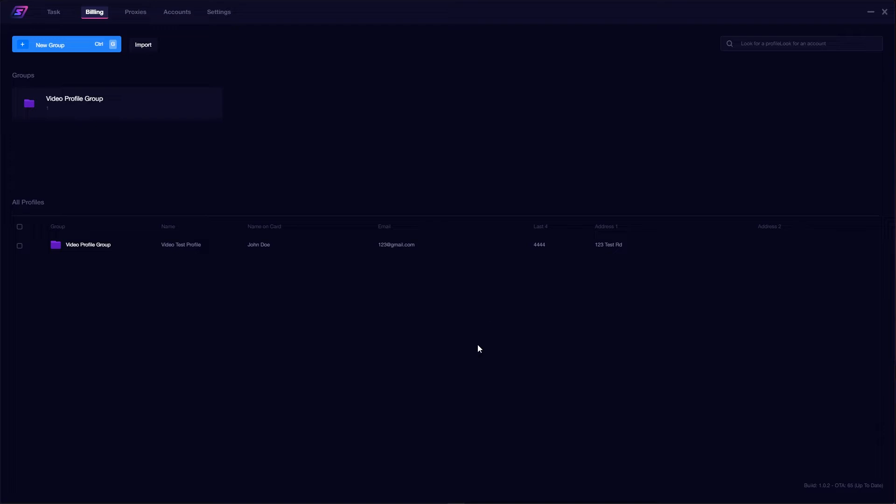
click(55, 12)
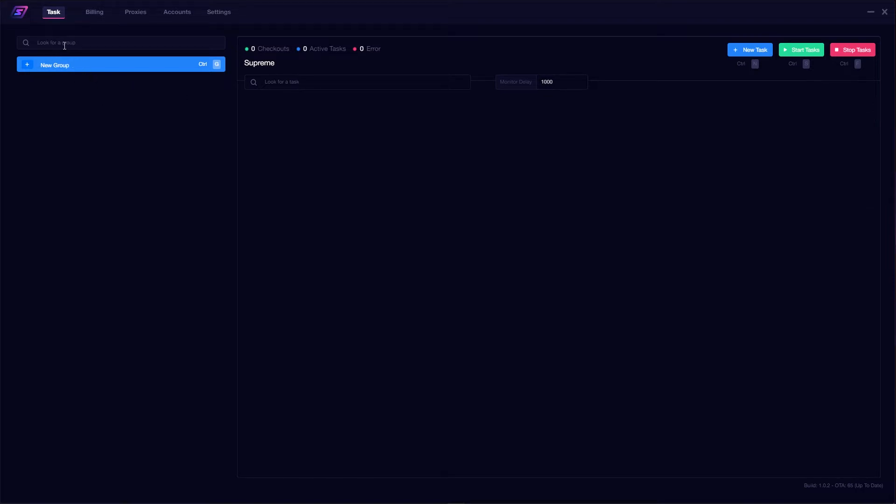
- Add a task group, name it 'Video Test Group' after fixing typos, and open it
click(56, 66)
triple_click(445, 222)
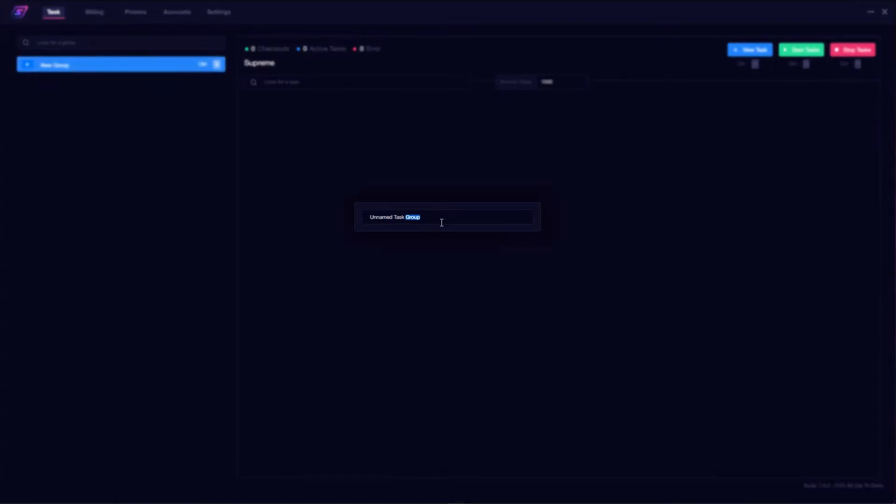
text(Video TEST)
key(BackSpace)
key(BackSpace)
text(st Grou)
key(BackSpace)
key(BackSpace)
key(BackSpace)
key(BackSpace)
key(BackSpace)
text(t Gr)
key(BackSpace)
key(BackSpace)
key(BackSpace)
text(Griop)
key(Return)
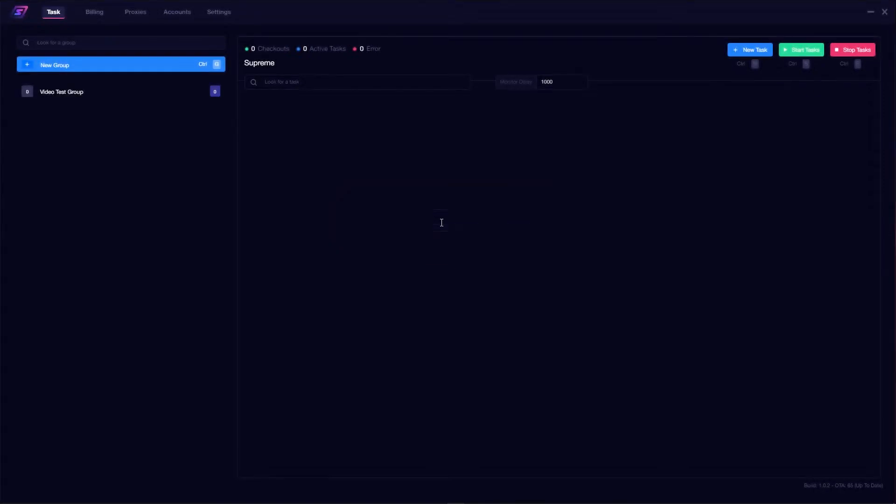
click(37, 98)
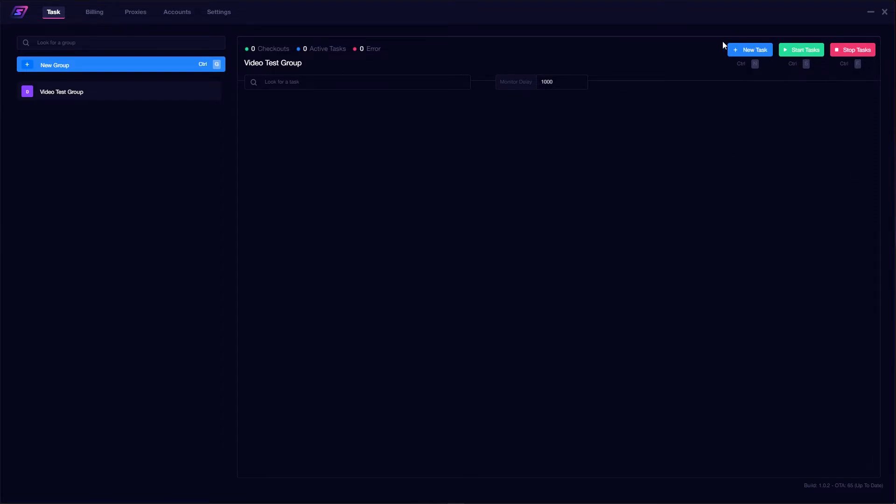
- Start a new task and choose JD Sports from the Select a Store grid
click(745, 51)
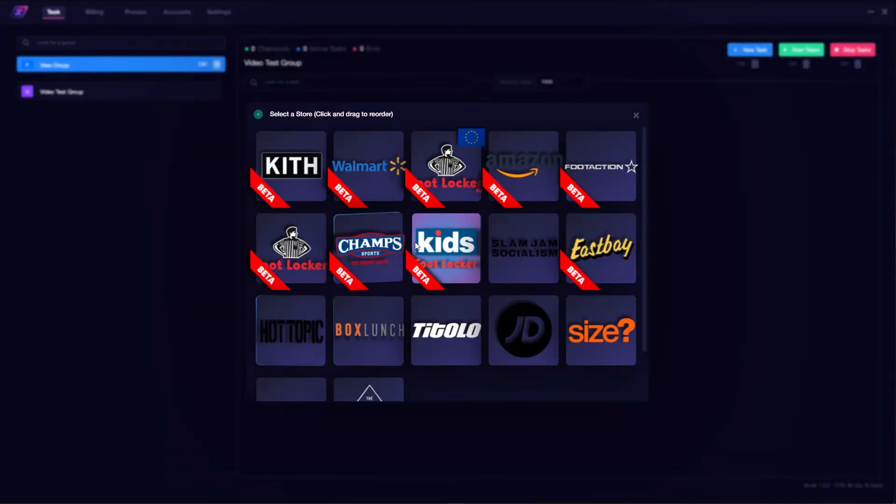
scroll(463, 217, down, 2)
scroll(314, 239, up, 2)
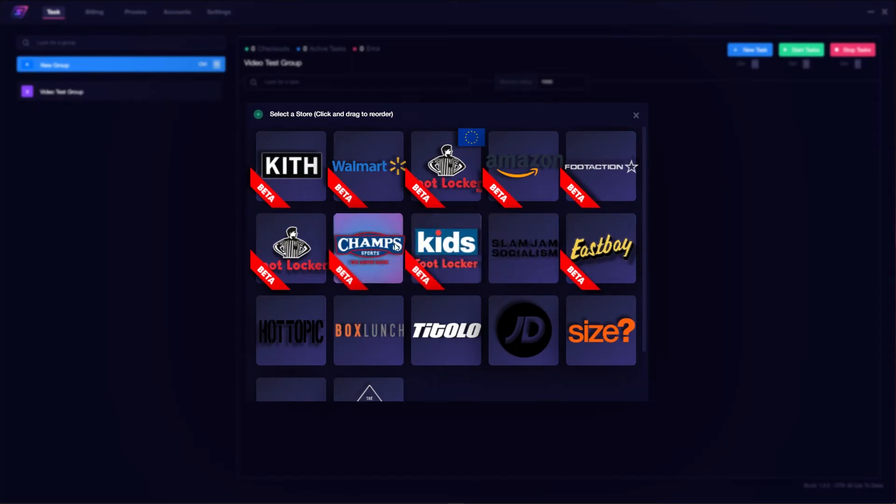
scroll(355, 219, down, 2)
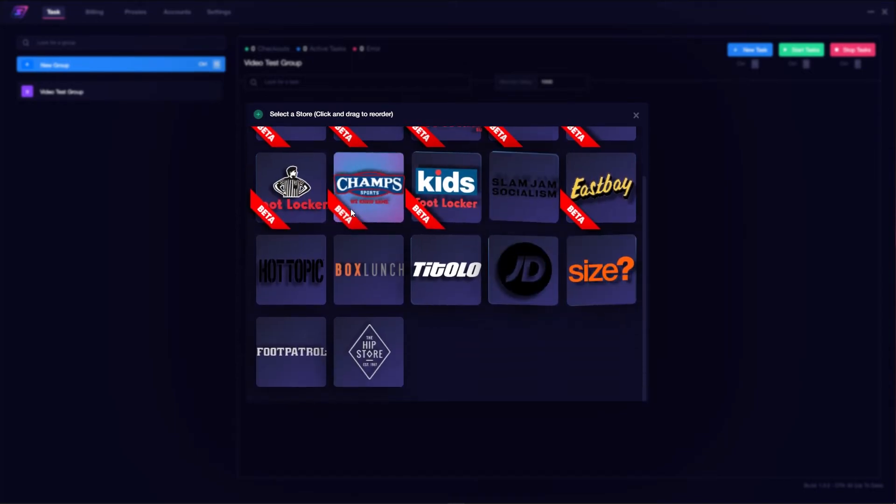
click(502, 272)
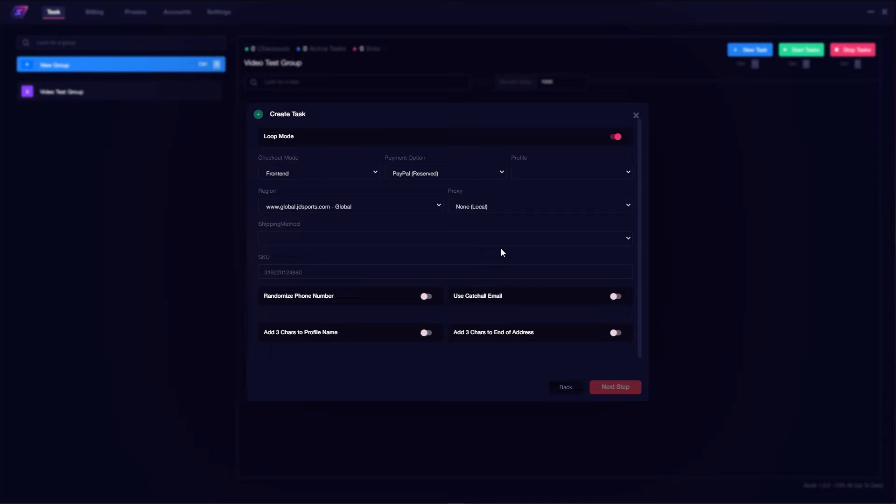
- Keep Frontend checkout; set Credit Card (Reserved), Video Test Profile, jdsports.co.uk, and None (Local) proxy
click(287, 176)
click(286, 182)
click(426, 177)
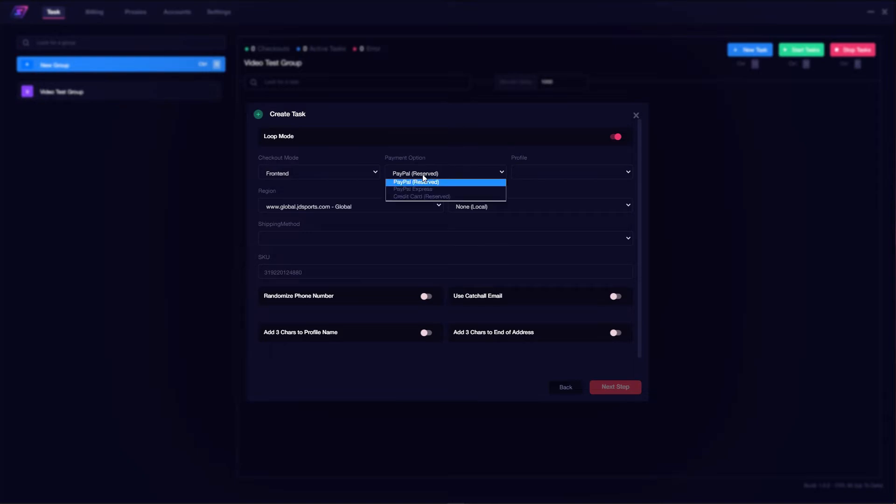
click(436, 197)
click(539, 173)
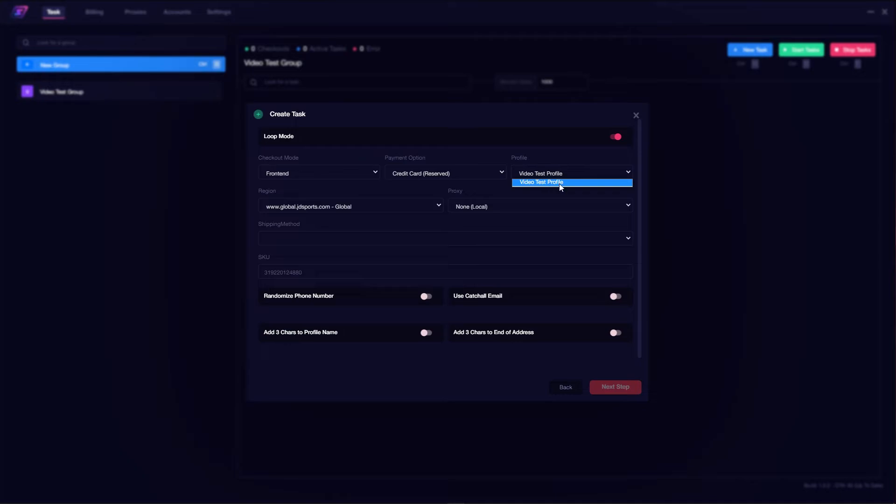
click(554, 182)
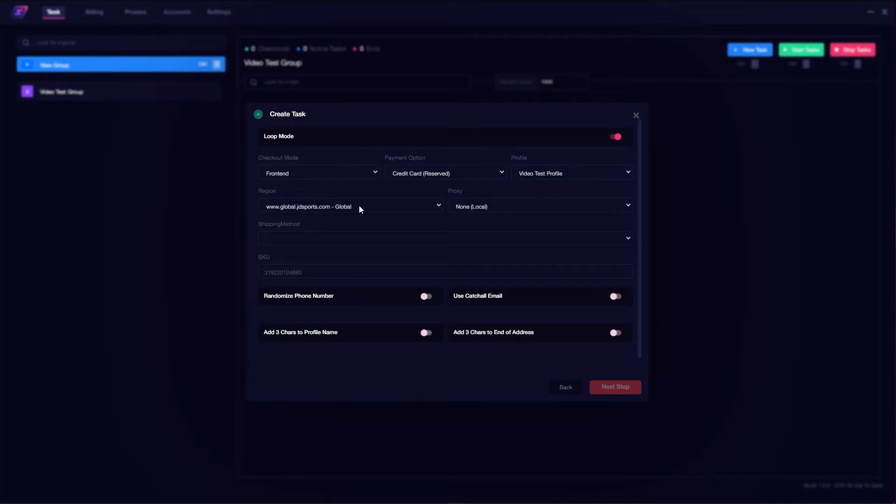
click(380, 207)
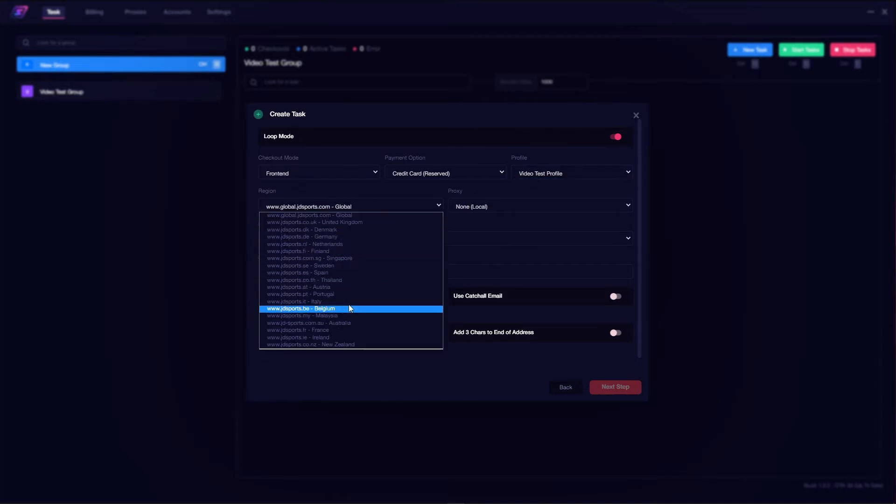
click(340, 222)
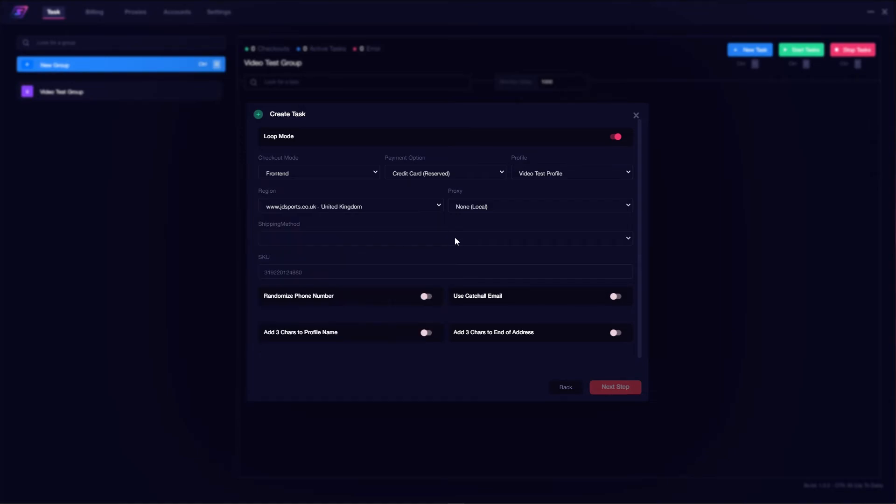
click(488, 208)
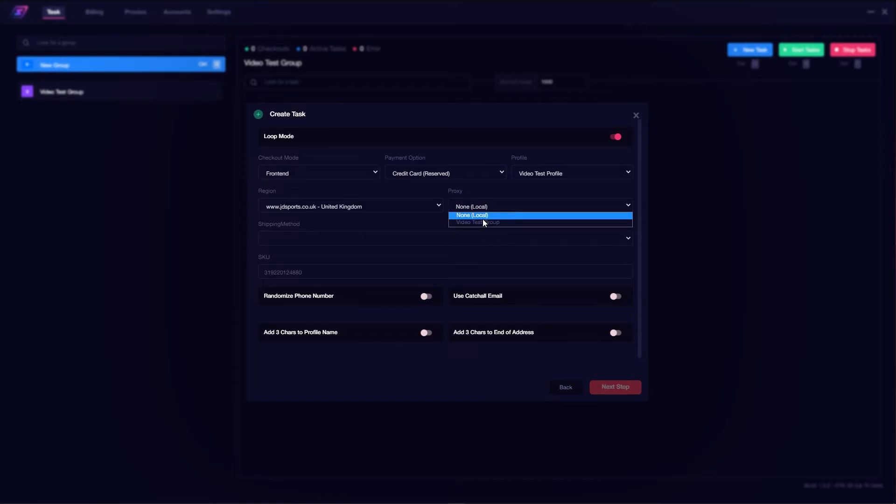
click(484, 215)
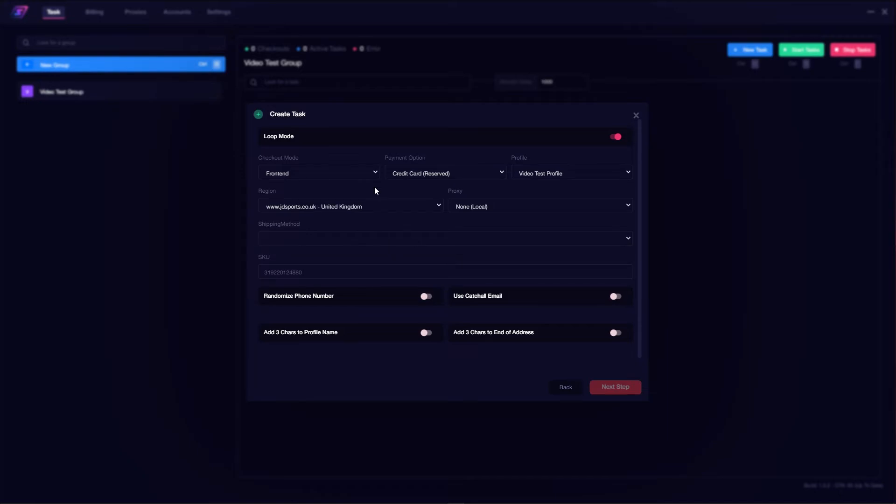
click(352, 280)
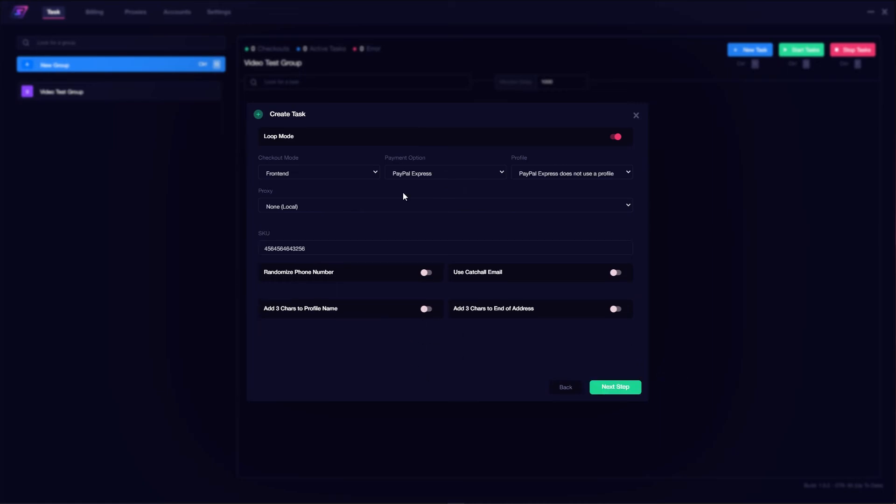
click(606, 390)
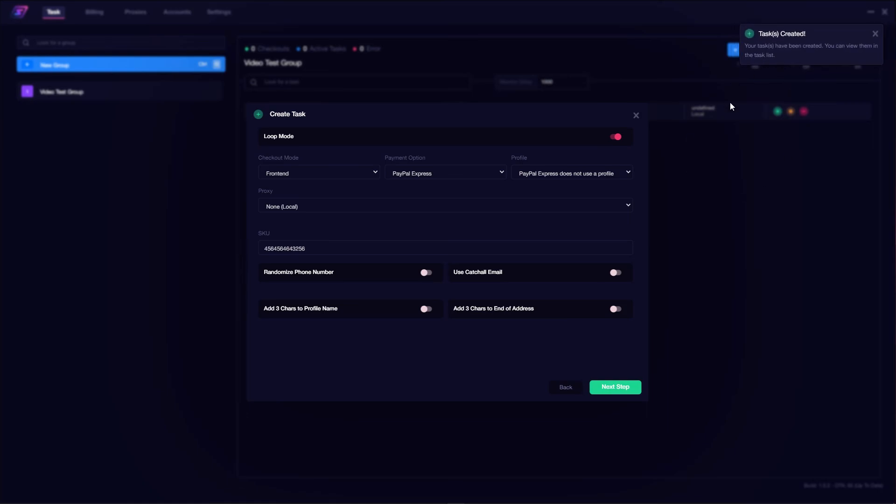
click(637, 116)
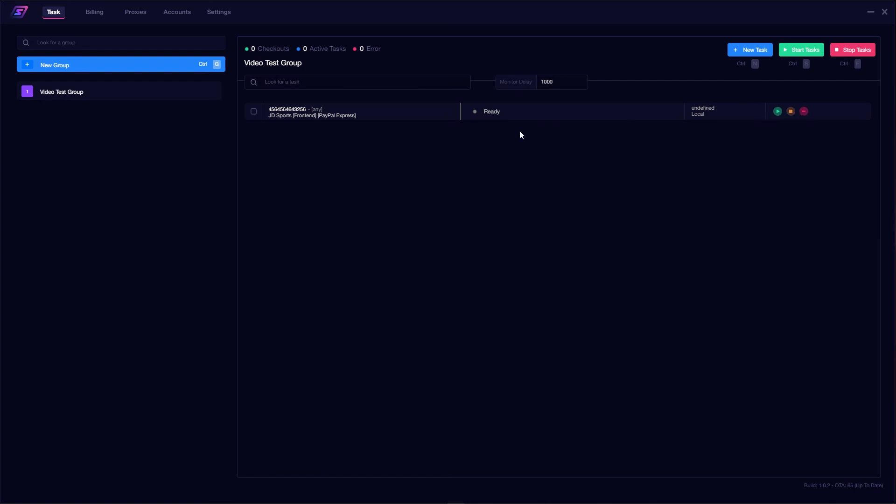
right_click(485, 119)
click(777, 112)
click(777, 113)
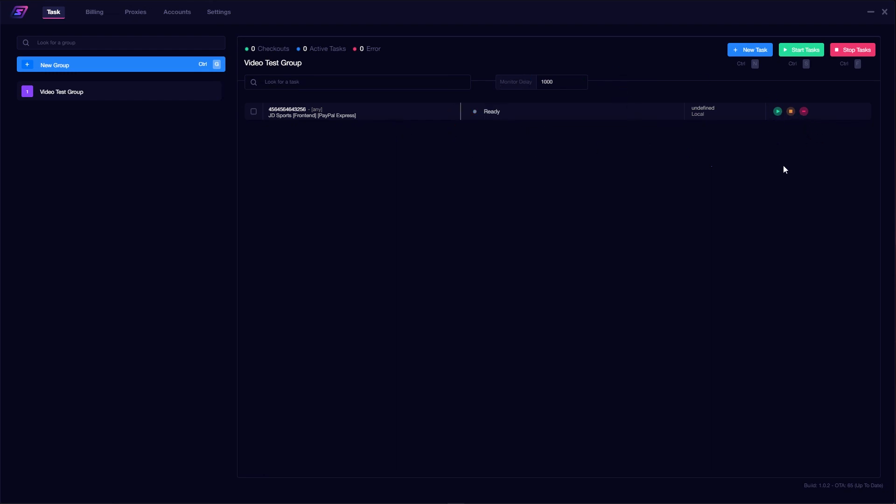